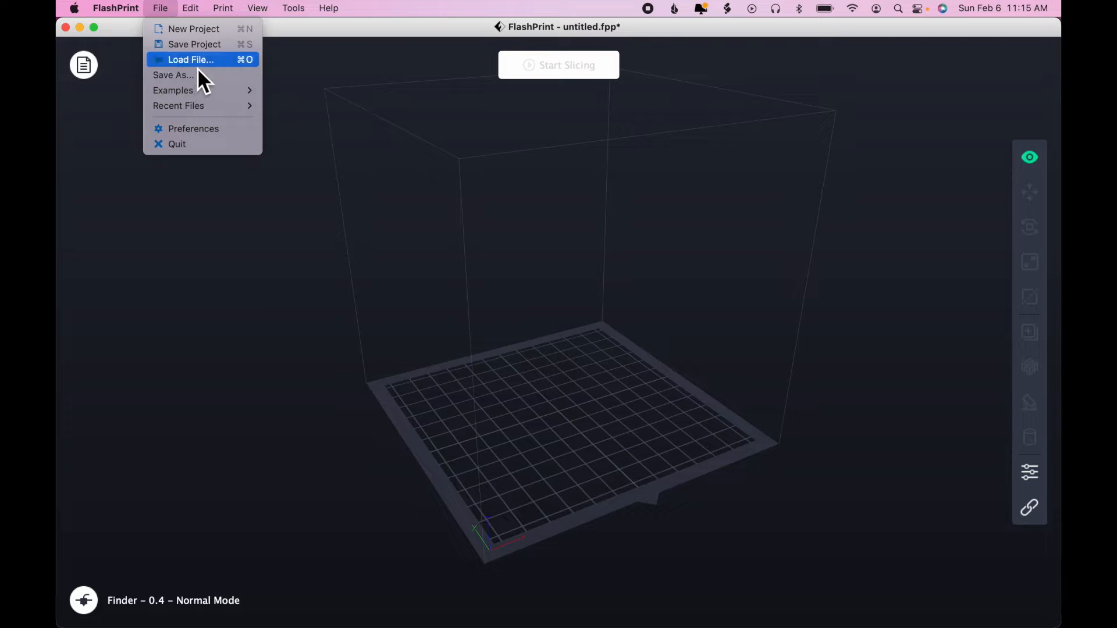
Load the model file Cord Drop.stl from the Downloads folder onto the build platform
{"action": "left_click", "coordinate": [297, 223]}
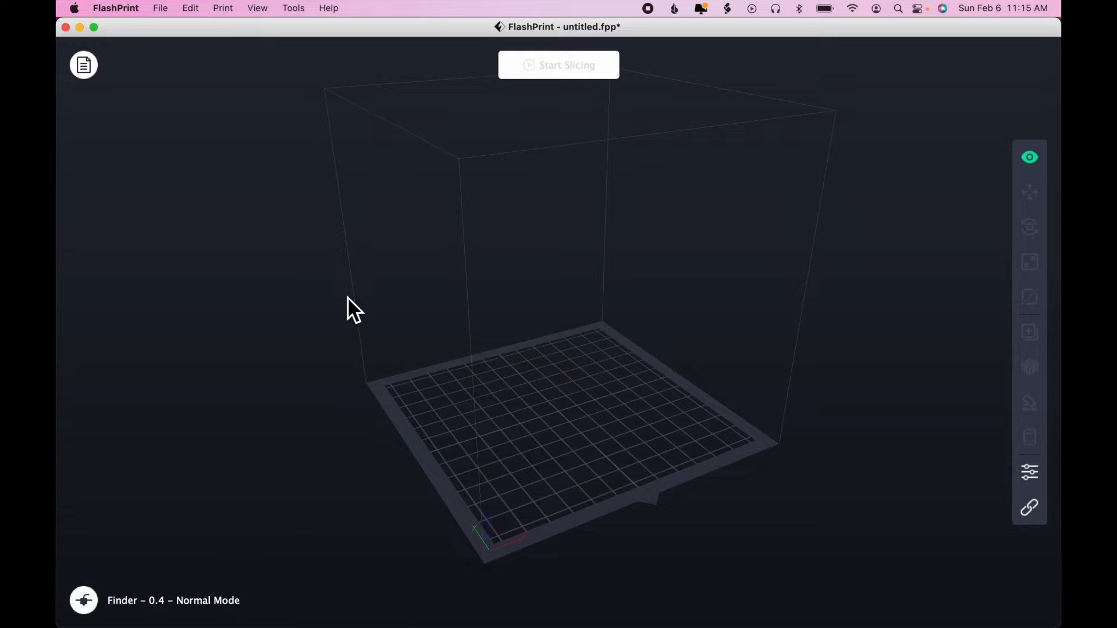
{"action": "key", "text": "super+o"}
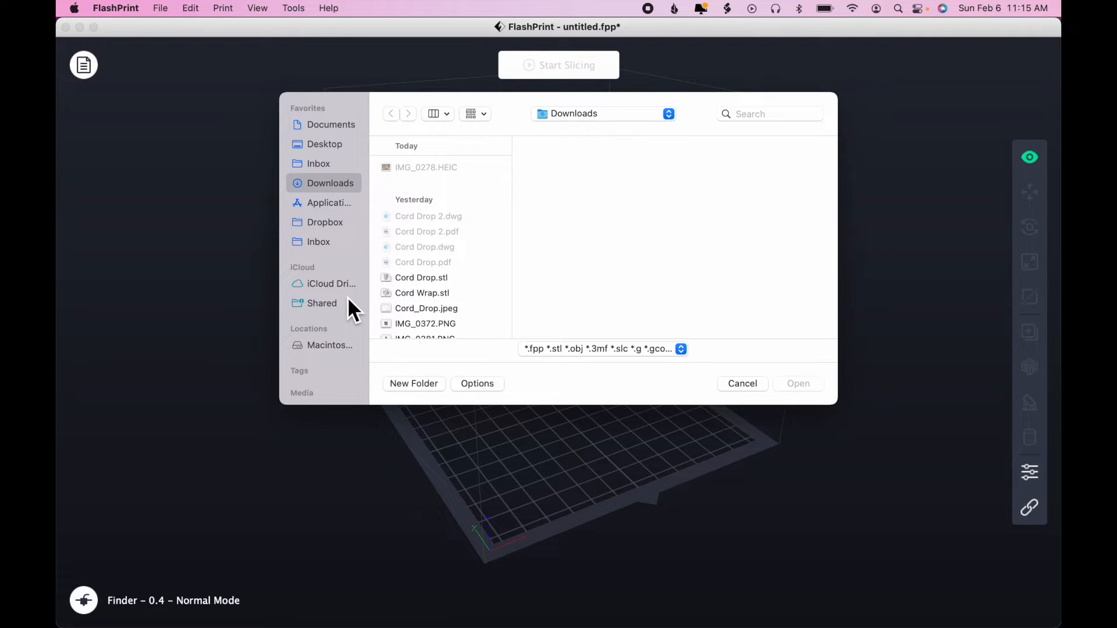
{"action": "double_click", "coordinate": [438, 279]}
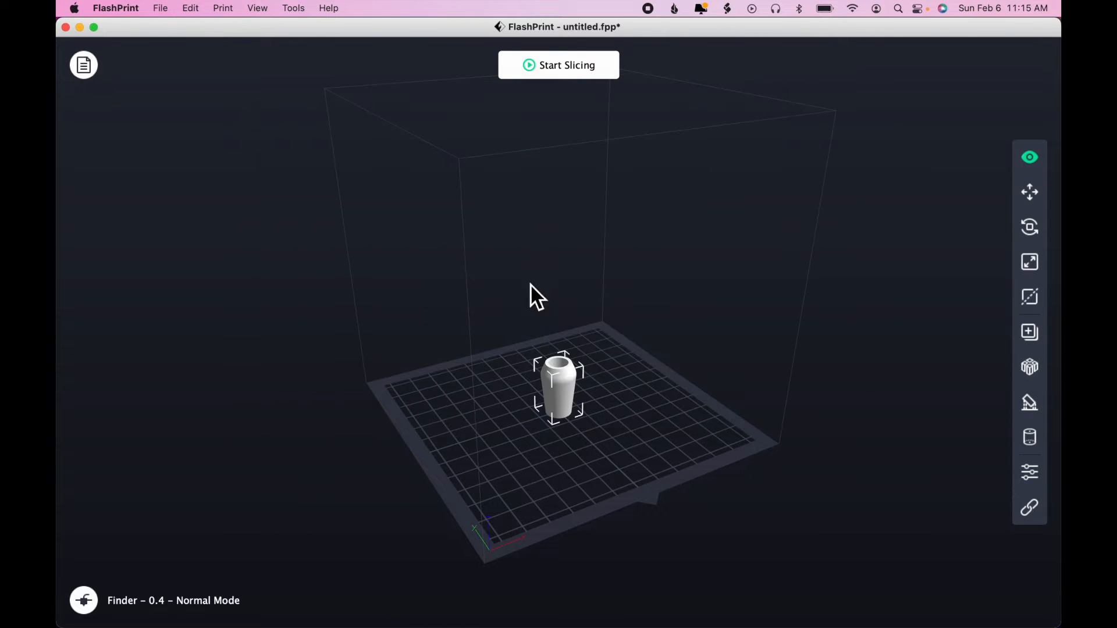
Examine the loaded model's shape and its orientation on the build platform from several angles
{"action": "scroll", "coordinate": [721, 344], "scroll_direction": "up", "scroll_amount": 3}
{"action": "left_click_drag", "start_coordinate": [718, 364], "coordinate": [740, 317]}
{"action": "scroll", "coordinate": [740, 318], "scroll_direction": "up", "scroll_amount": 5}
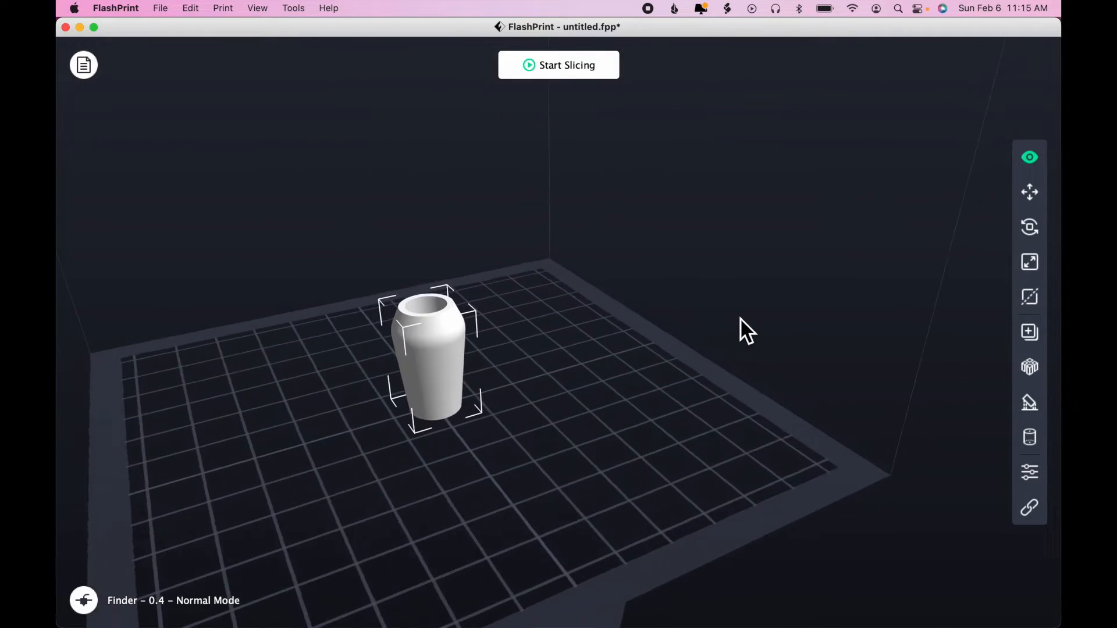
{"action": "scroll", "coordinate": [739, 317], "scroll_direction": "down", "scroll_amount": 5}
{"action": "scroll", "coordinate": [706, 359], "scroll_direction": "up", "scroll_amount": 3}
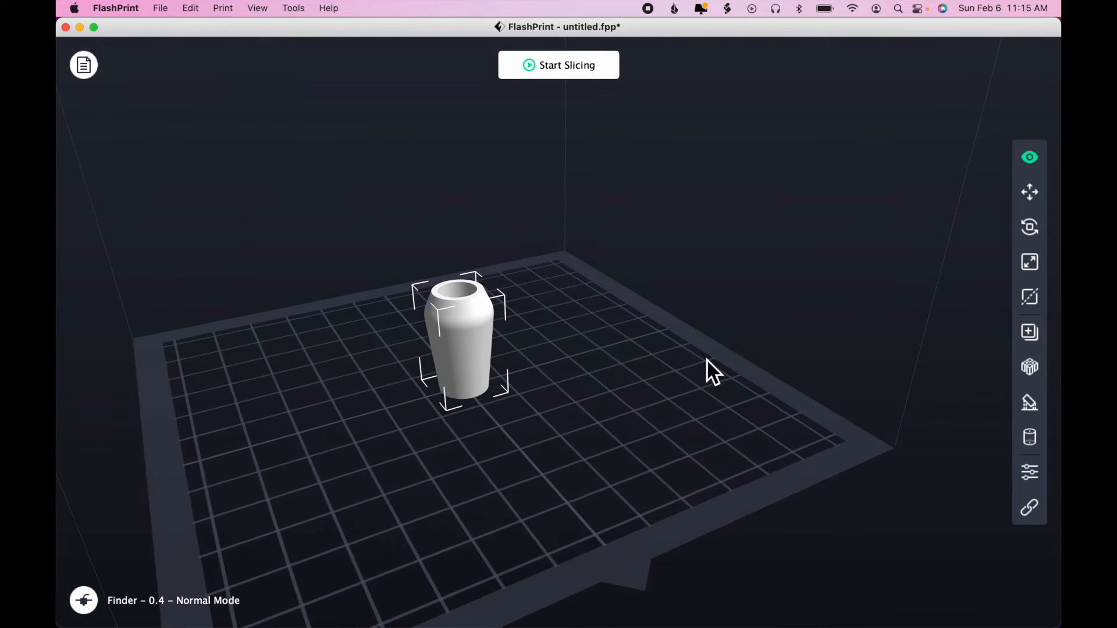
{"action": "left_click_drag", "start_coordinate": [649, 422], "coordinate": [629, 411]}
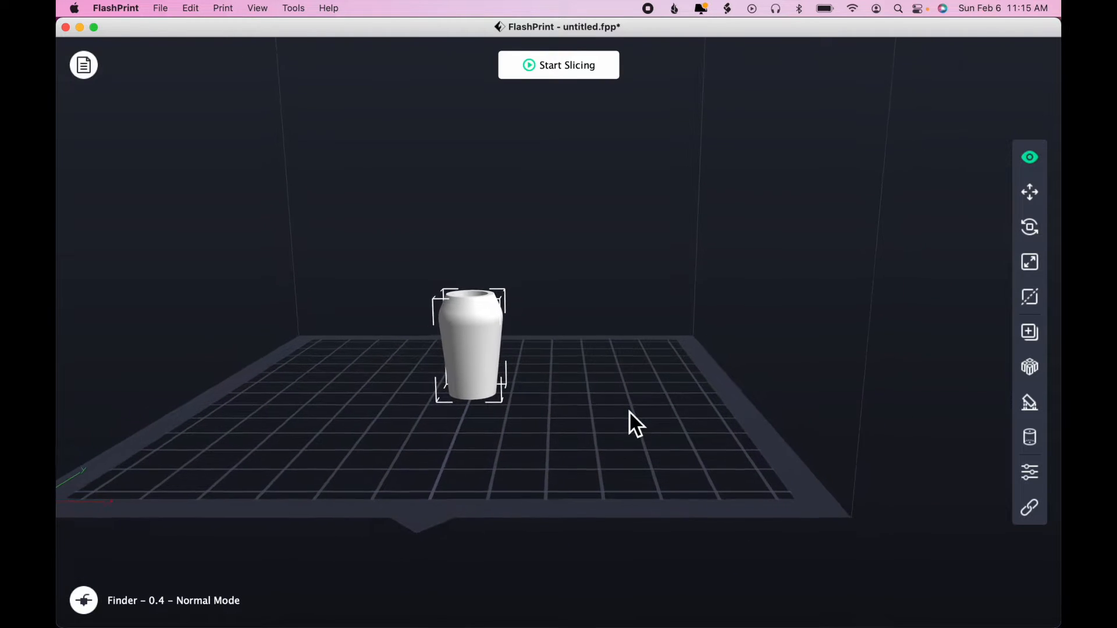
{"action": "left_click_drag", "start_coordinate": [629, 411], "coordinate": [708, 433]}
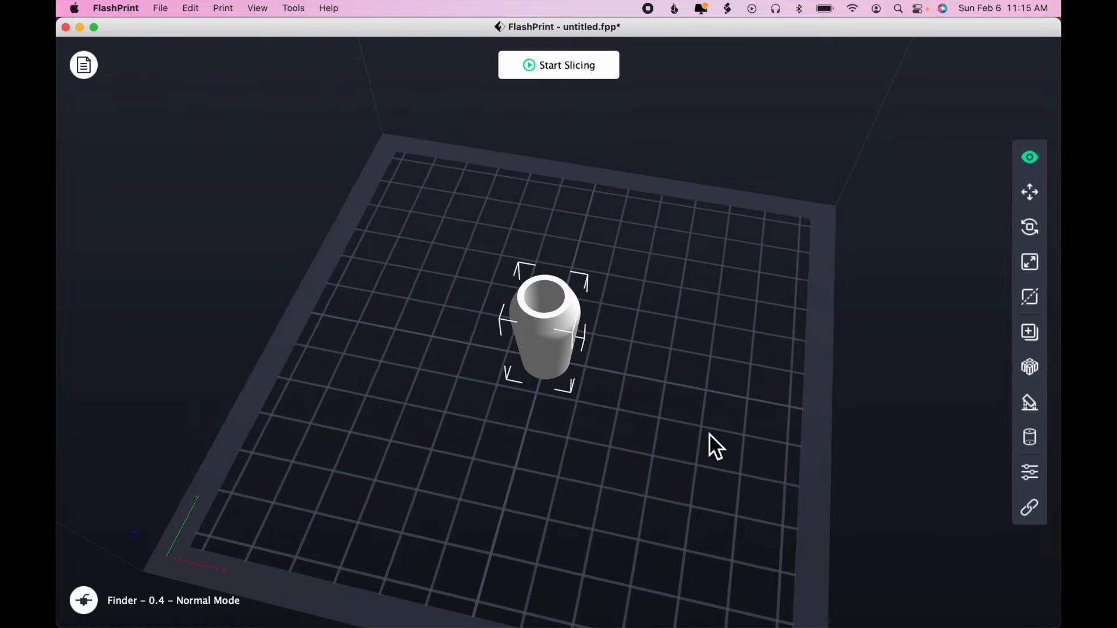
Flip the model upside down with Surface to Platform so its wide-opening rim rests on the build platform
{"action": "left_click", "coordinate": [1030, 228]}
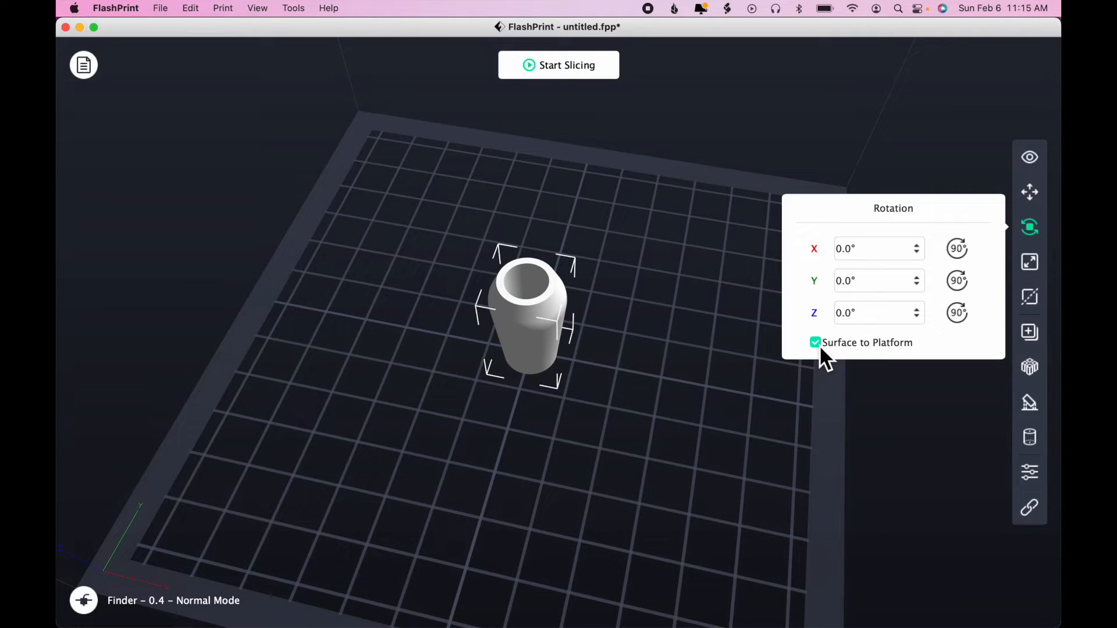
{"action": "double_click", "coordinate": [553, 289]}
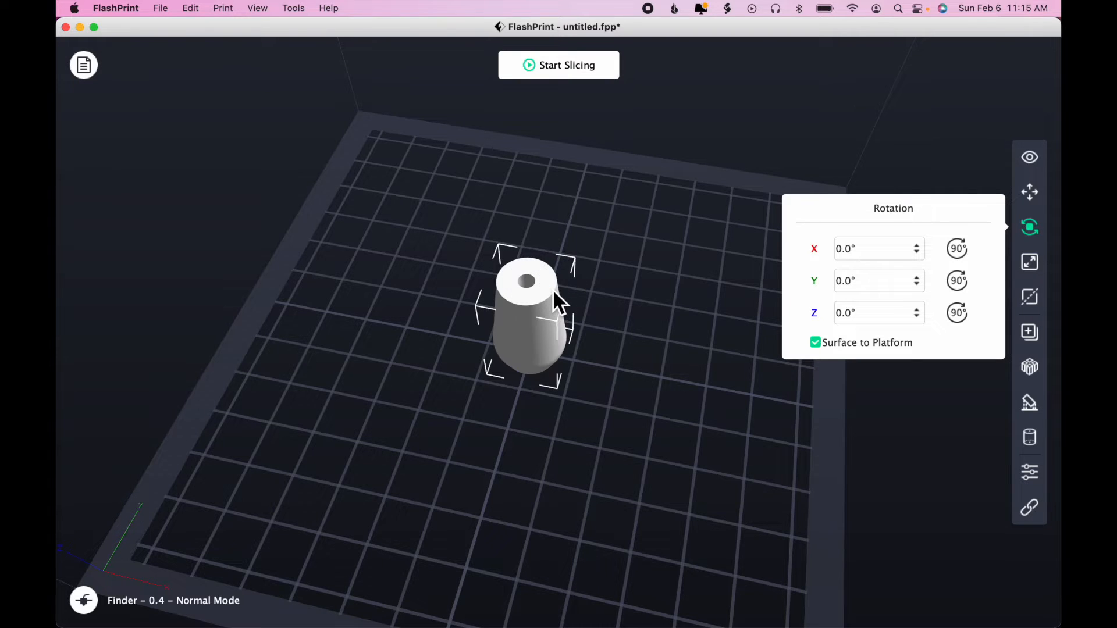
{"action": "left_click_drag", "start_coordinate": [634, 425], "coordinate": [630, 326]}
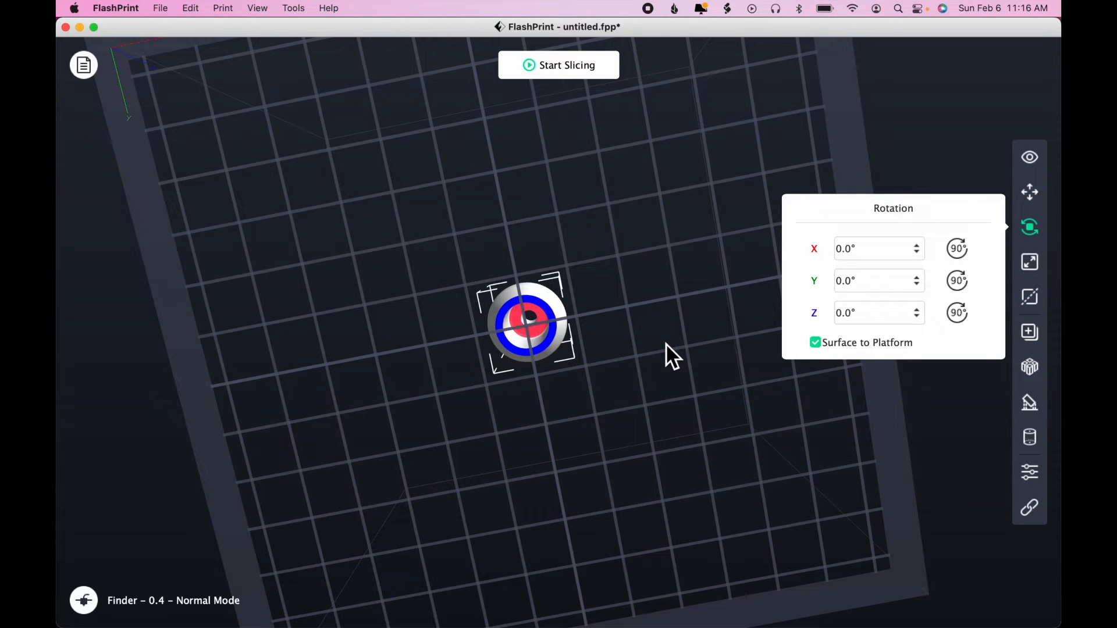
{"action": "left_click_drag", "start_coordinate": [665, 349], "coordinate": [651, 428]}
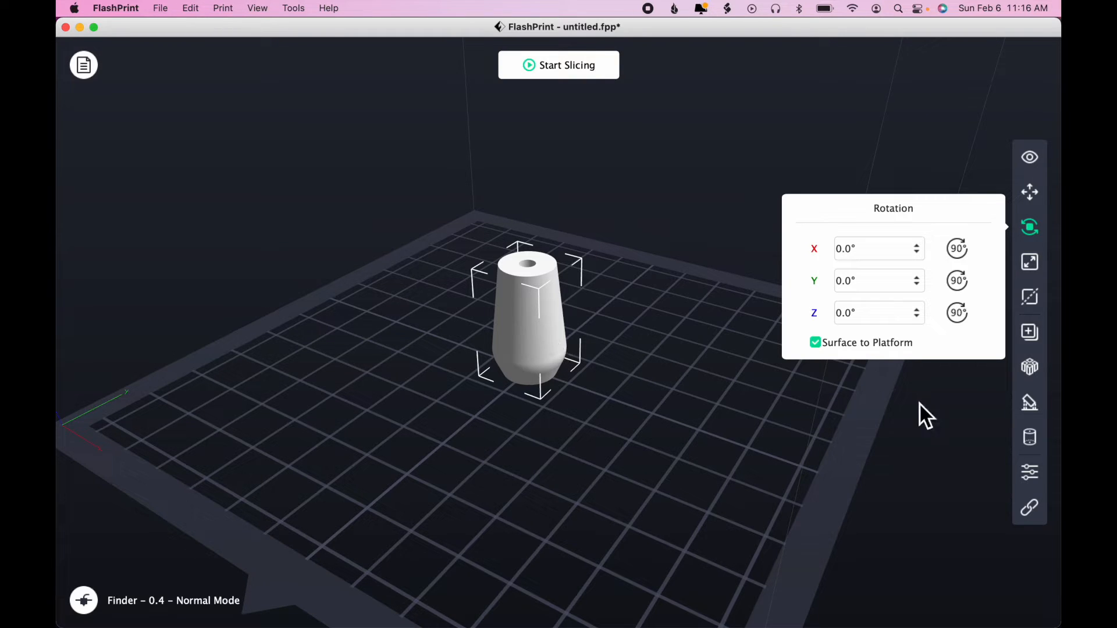
{"action": "left_click", "coordinate": [1032, 231]}
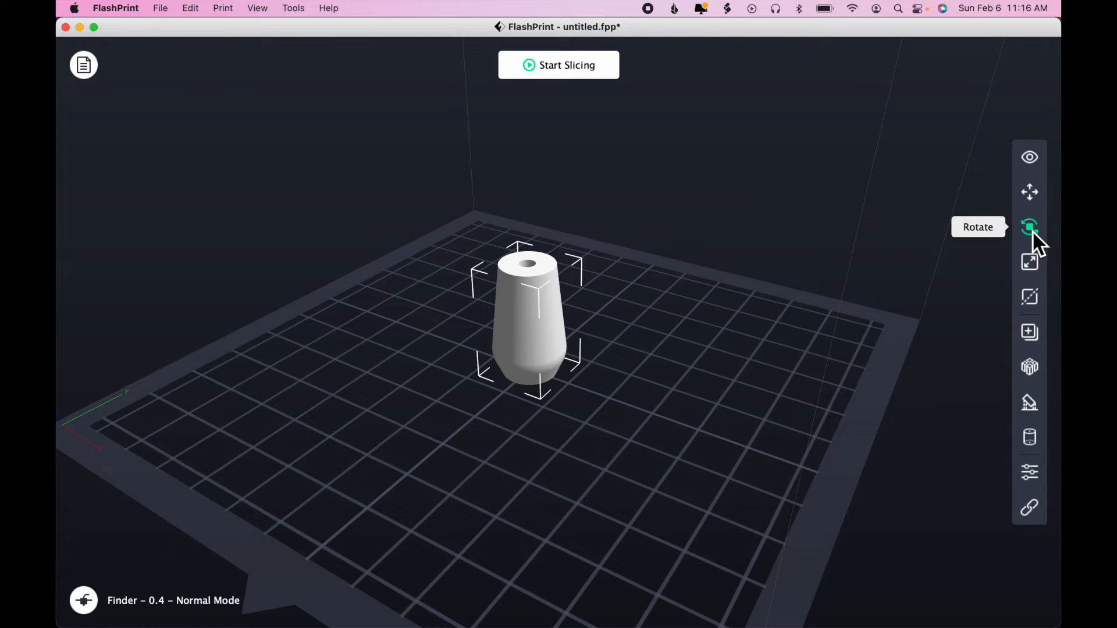
Try generating automatic pillar supports for the flipped model with a 55° overhang threshold and 1.5 mm pillar size
{"action": "left_click", "coordinate": [1041, 417]}
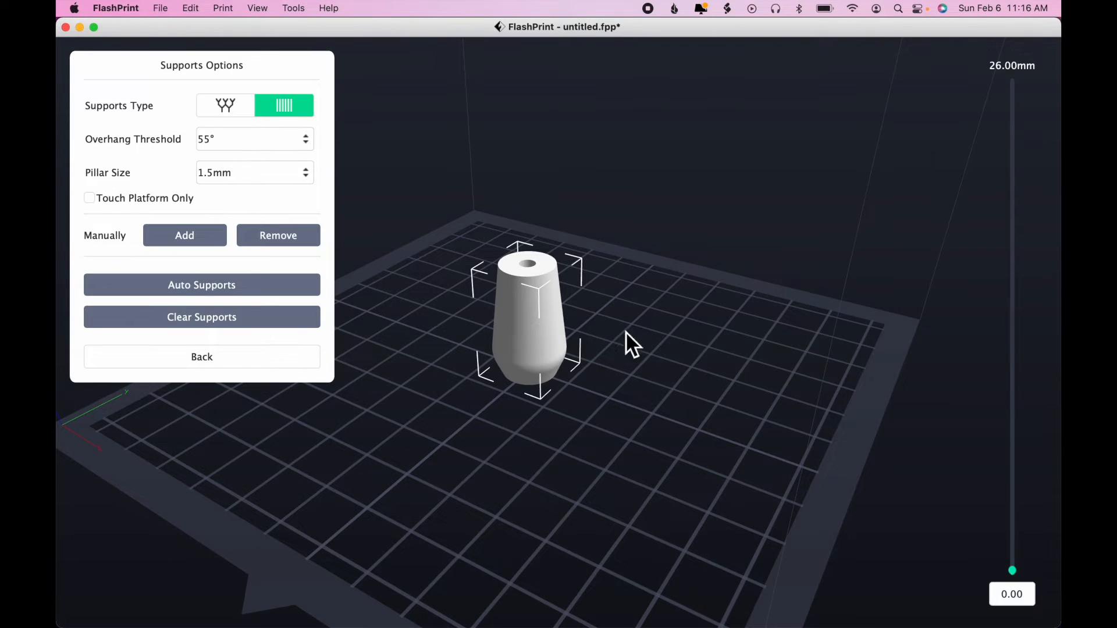
{"action": "left_click", "coordinate": [231, 289]}
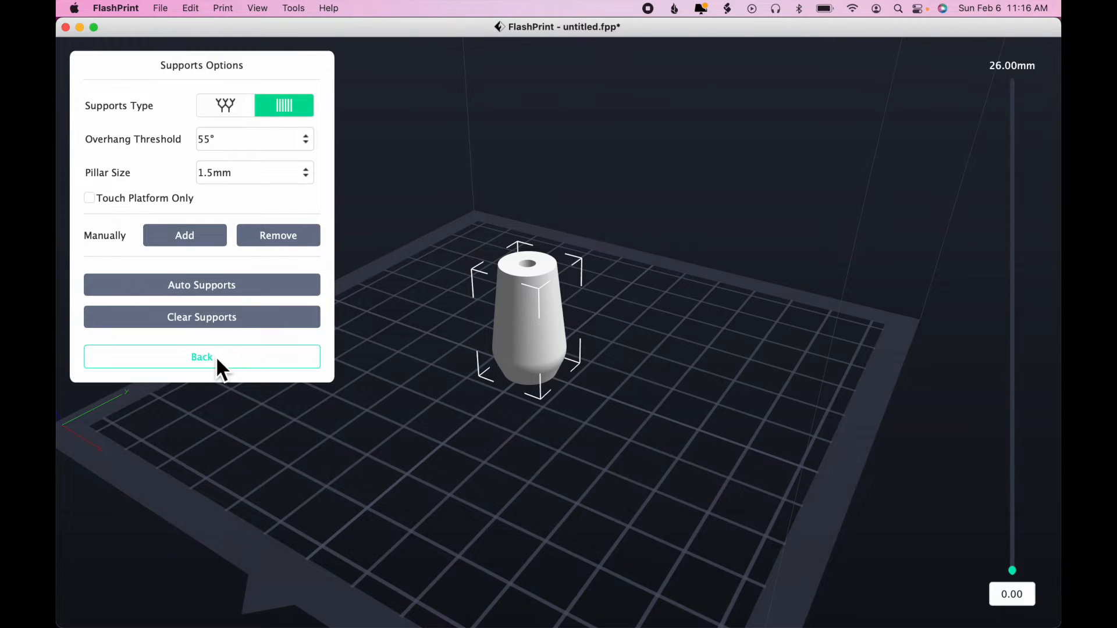
{"action": "left_click", "coordinate": [216, 356]}
{"action": "mouse_move", "coordinate": [634, 434]}
{"action": "left_mouse_down"}
{"action": "mouse_move", "coordinate": [637, 369]}
{"action": "mouse_move", "coordinate": [639, 425]}
{"action": "left_mouse_up"}
Slice the flipped model with Flashforge-PLA and the Standard profile at 220℃ and open its slice preview
{"action": "left_click", "coordinate": [568, 66]}
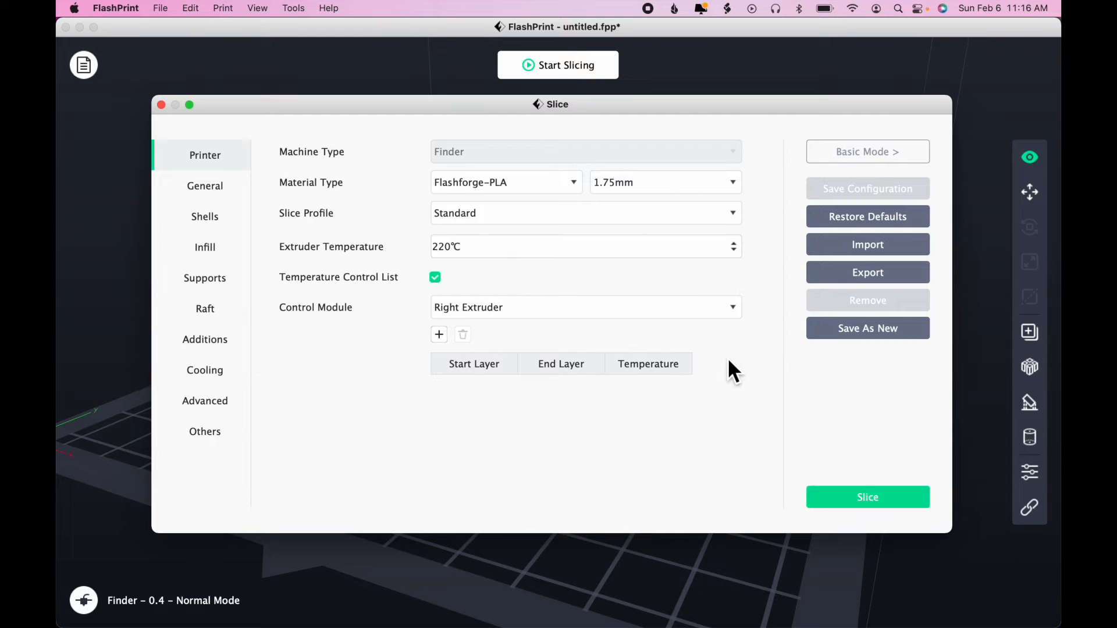
{"action": "left_click", "coordinate": [836, 499]}
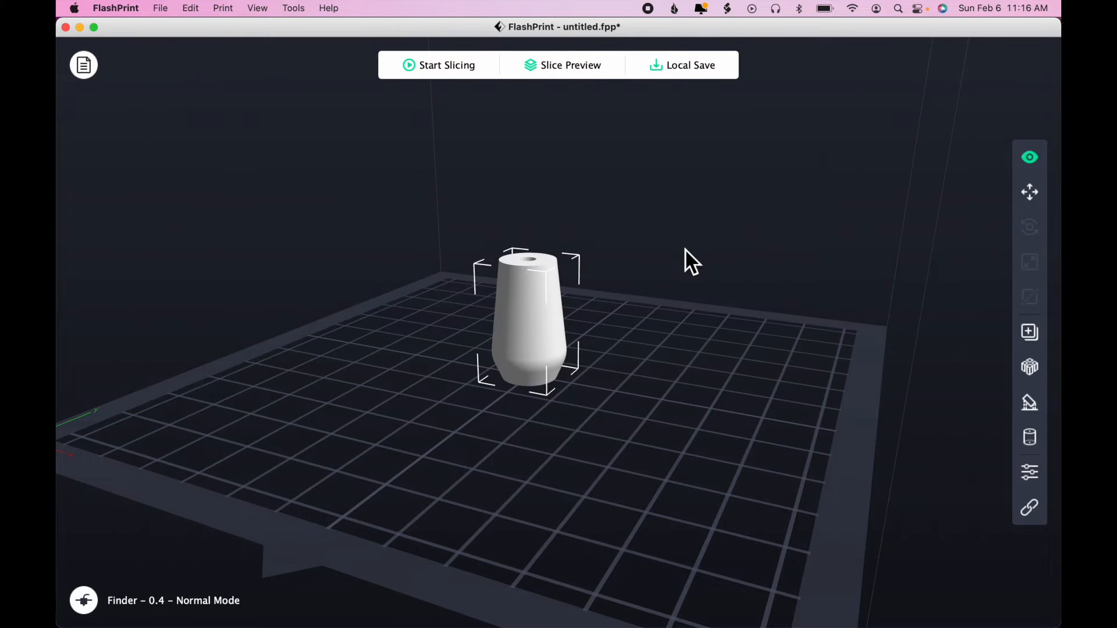
{"action": "left_click", "coordinate": [566, 72]}
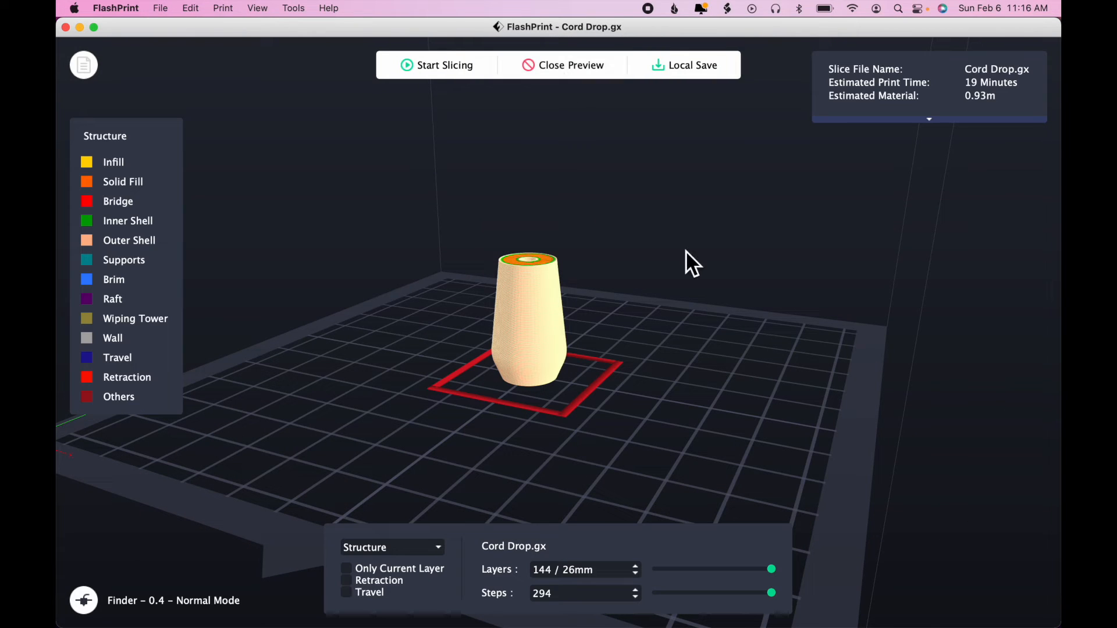
Scrub the flipped model's slice preview down through the layers and back to layer 144 to examine its interior
{"action": "left_click_drag", "start_coordinate": [755, 427], "coordinate": [756, 456]}
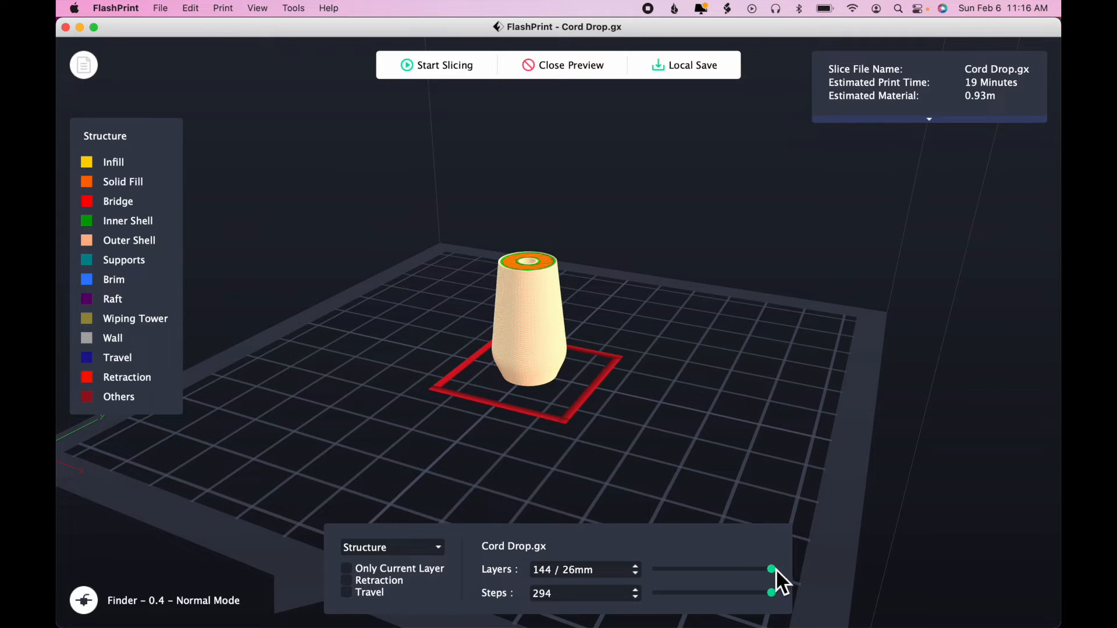
{"action": "left_click_drag", "start_coordinate": [777, 573], "coordinate": [694, 577]}
{"action": "left_click_drag", "start_coordinate": [736, 379], "coordinate": [738, 415]}
{"action": "left_click_drag", "start_coordinate": [692, 574], "coordinate": [775, 557]}
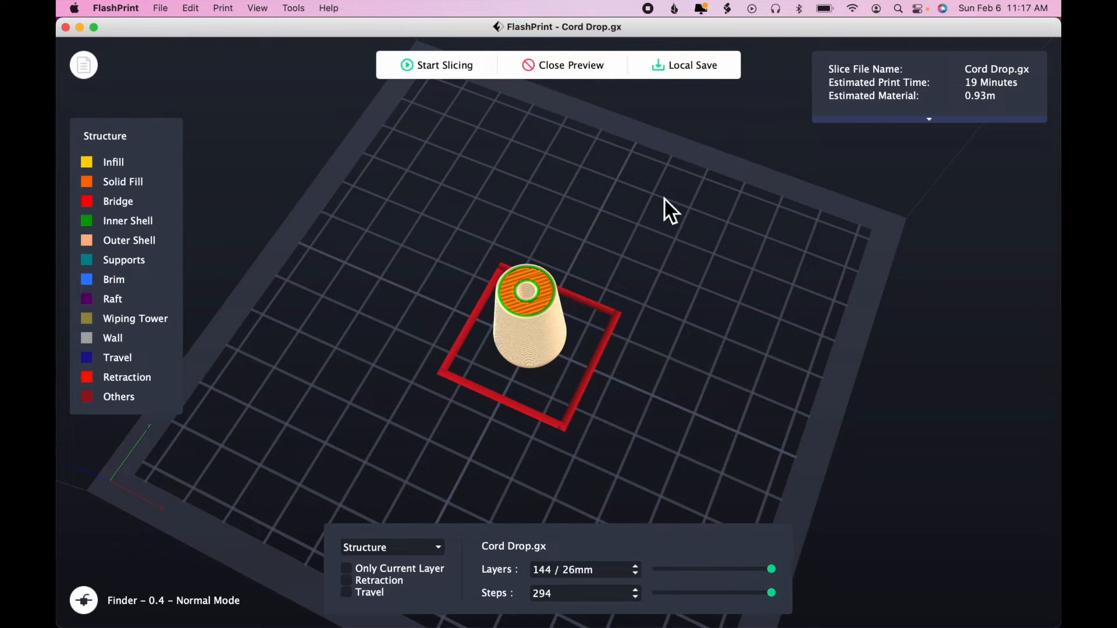
Close the slice preview and undo the flip so the model's wide opening faces up again
{"action": "left_click", "coordinate": [577, 66]}
{"action": "left_click_drag", "start_coordinate": [687, 338], "coordinate": [718, 386]}
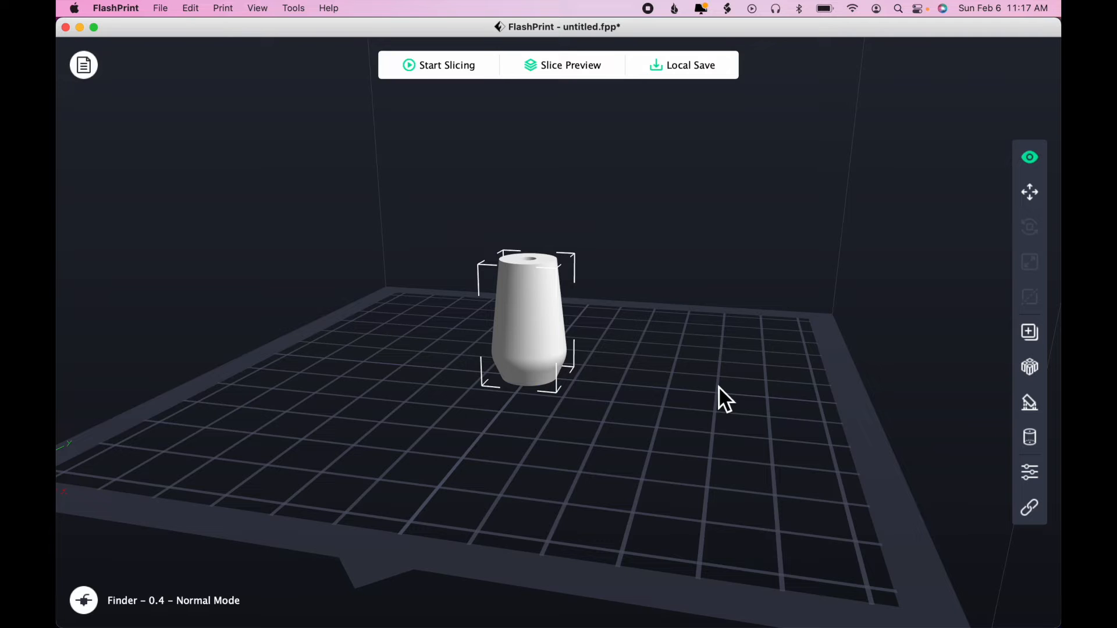
{"action": "key", "text": "super+z"}
{"action": "key", "text": "super+z"}
{"action": "left_click_drag", "start_coordinate": [719, 387], "coordinate": [718, 424]}
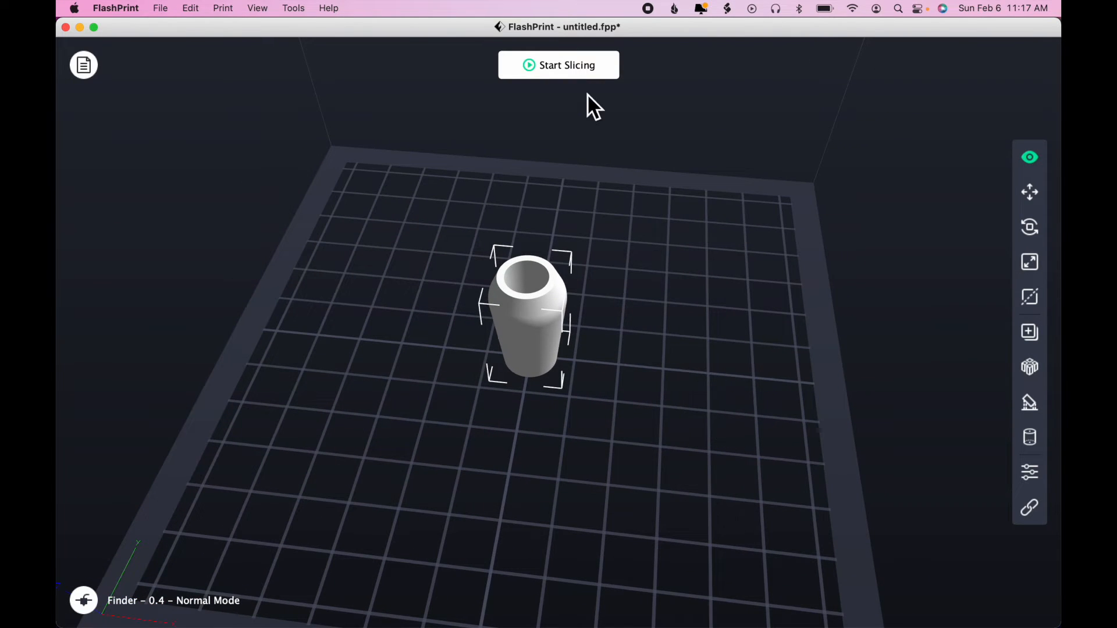
Slice the model in its original orientation with Flashforge-PLA and the Standard profile at 220℃, and open its slice preview
{"action": "left_click", "coordinate": [575, 68]}
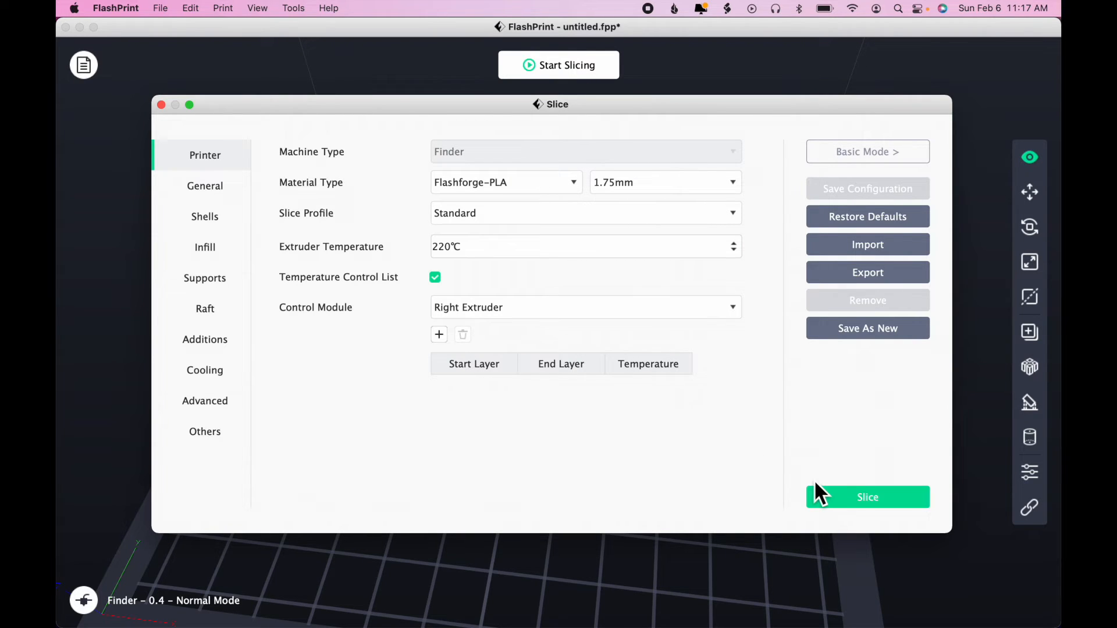
{"action": "left_click", "coordinate": [846, 498]}
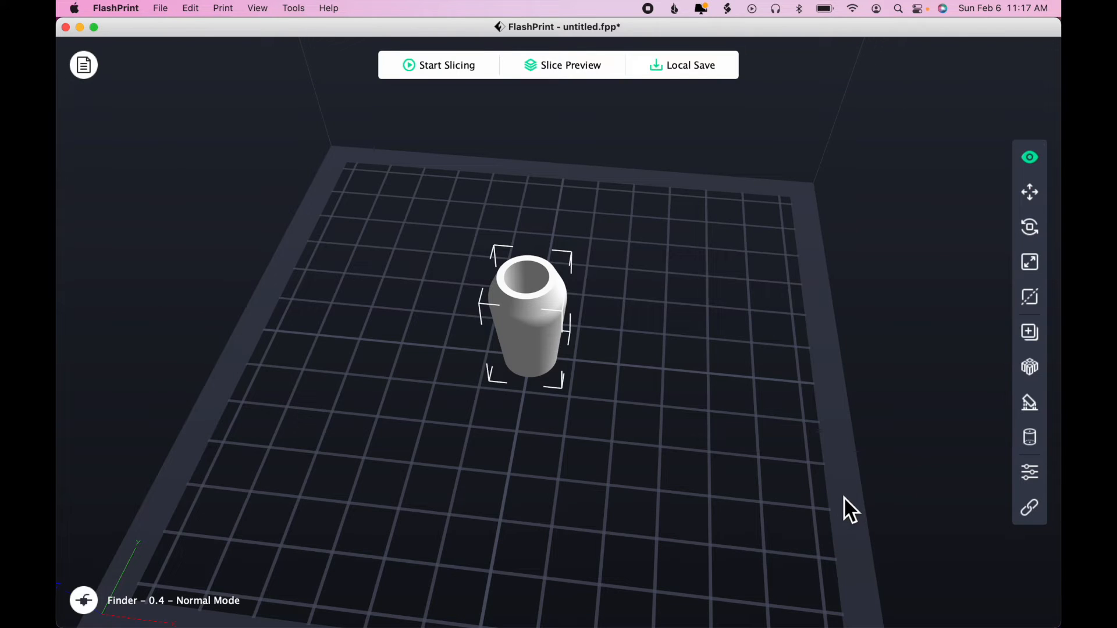
{"action": "left_click", "coordinate": [588, 71]}
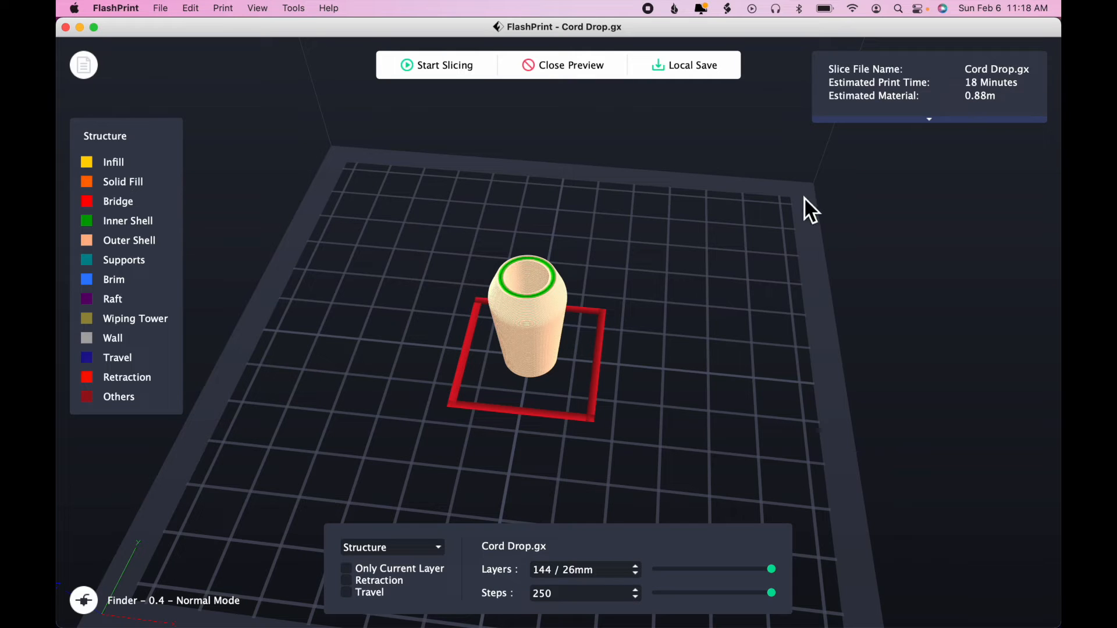
Lower the slice preview to layers 63, 64 and 66 to examine the infill and solid fill around the hole
{"action": "left_click_drag", "start_coordinate": [724, 323], "coordinate": [703, 334]}
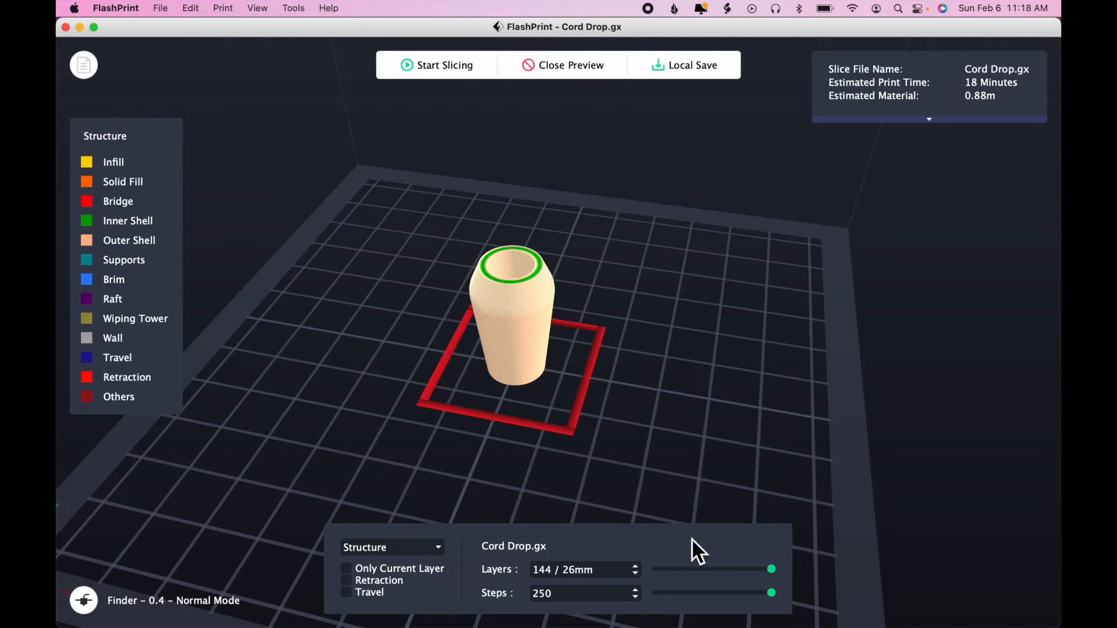
{"action": "left_click_drag", "start_coordinate": [768, 571], "coordinate": [707, 577]}
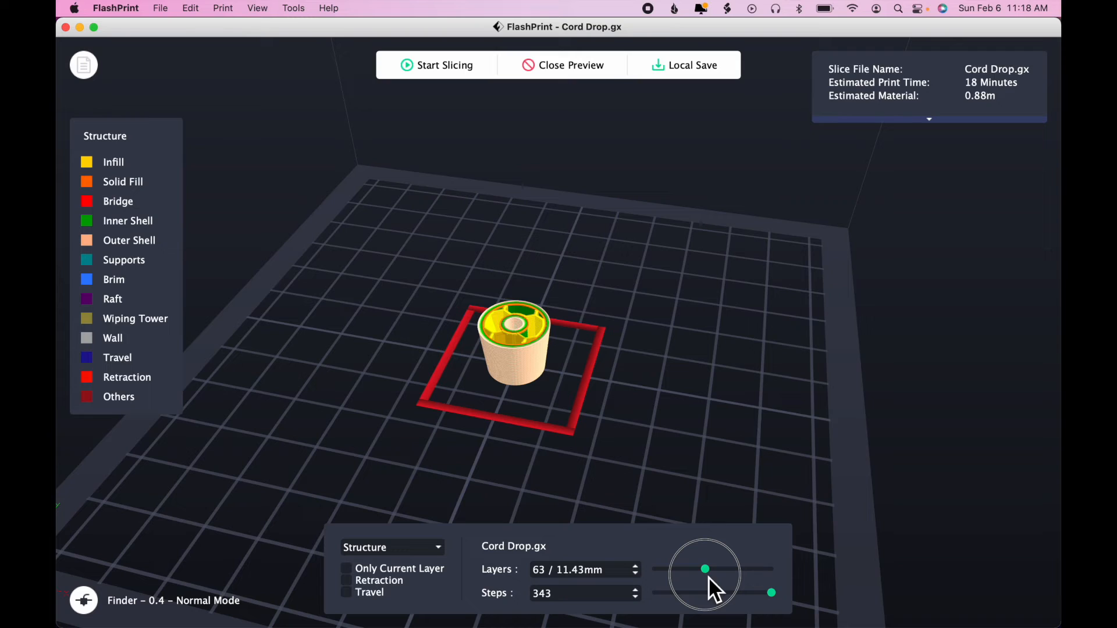
{"action": "left_click_drag", "start_coordinate": [708, 577], "coordinate": [709, 577]}
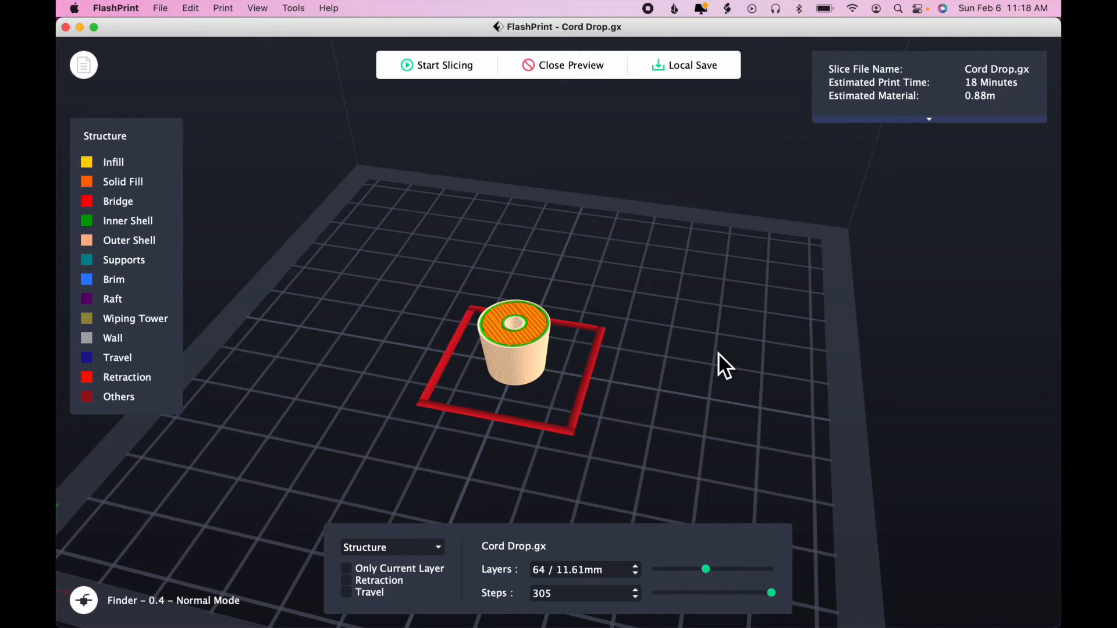
{"action": "scroll", "coordinate": [718, 352], "scroll_direction": "up", "scroll_amount": 3}
{"action": "left_click_drag", "start_coordinate": [710, 358], "coordinate": [712, 364]}
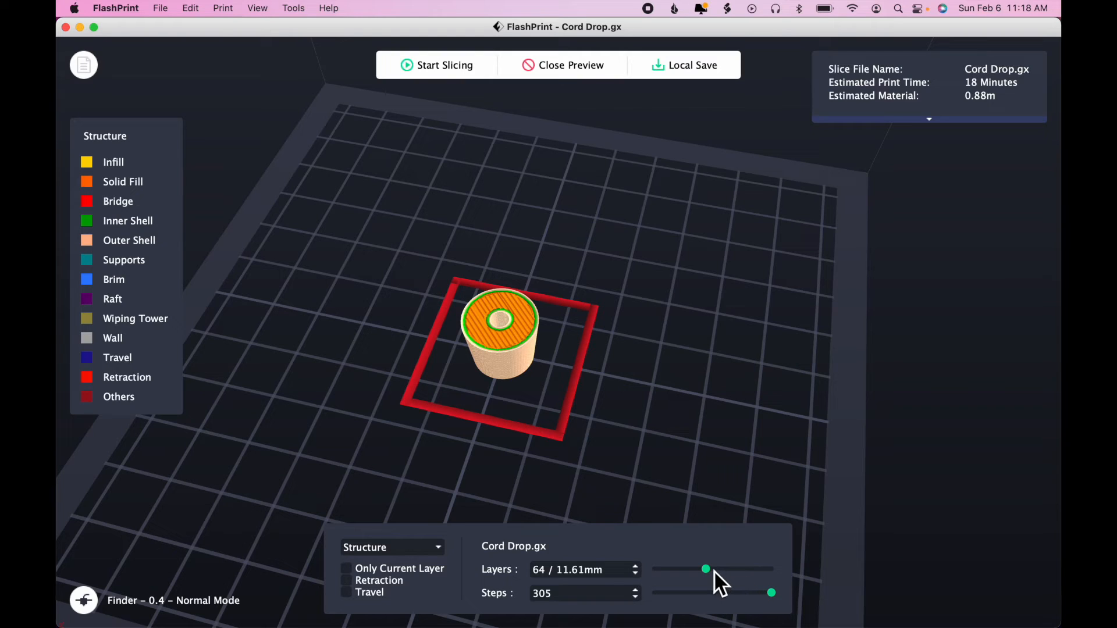
{"action": "left_click_drag", "start_coordinate": [709, 571], "coordinate": [711, 571]}
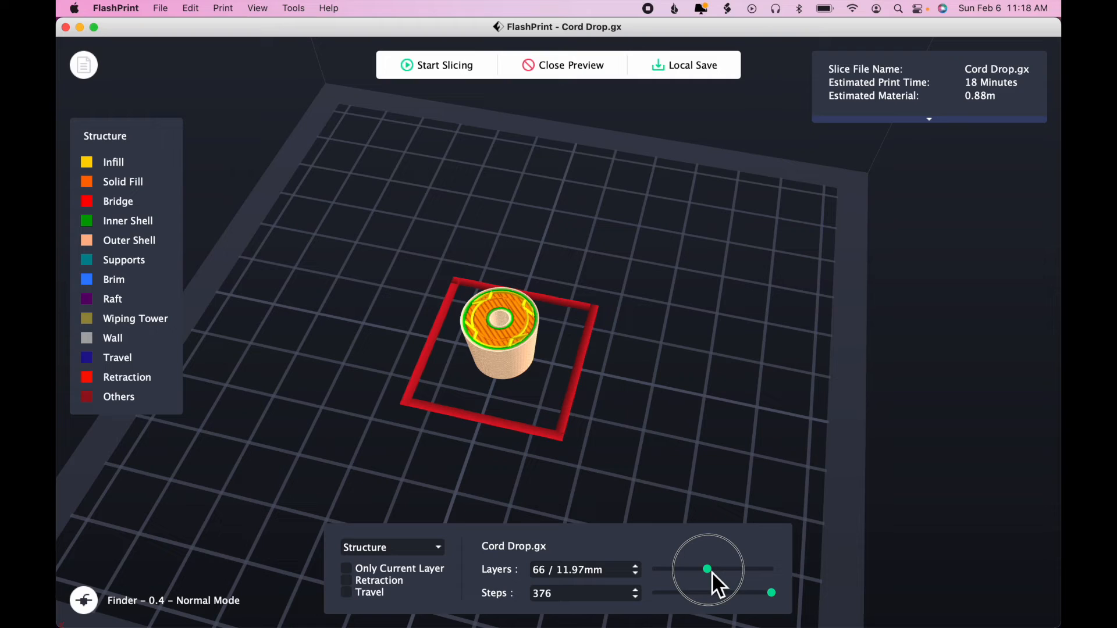
{"action": "left_click_drag", "start_coordinate": [711, 571], "coordinate": [711, 571]}
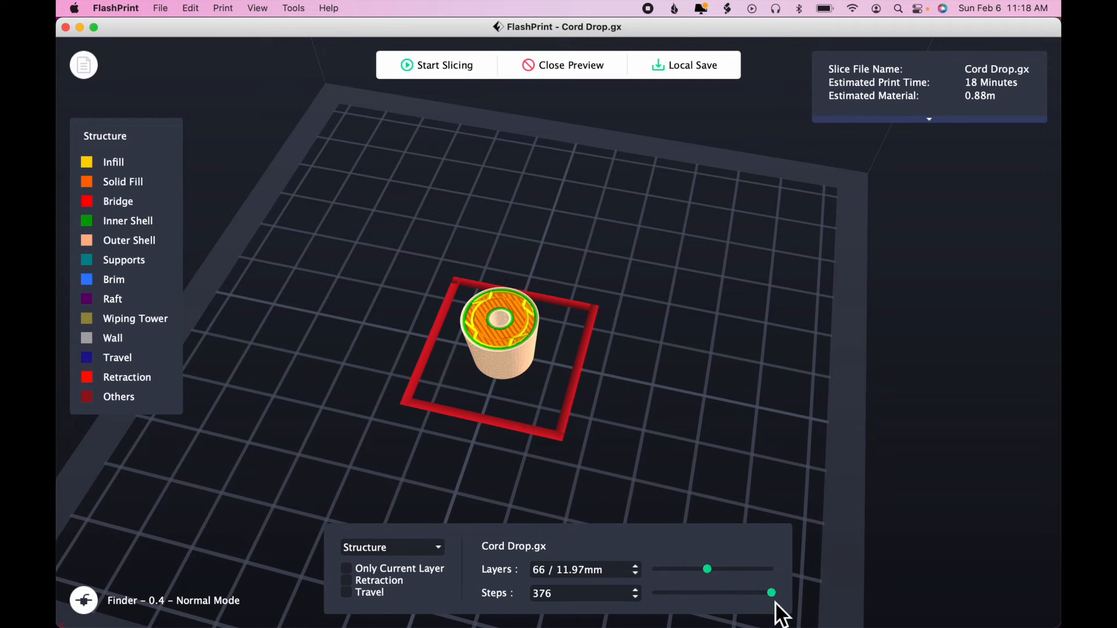
Play through layer 66's toolpath from step 0 to step 376 to examine the order in which it prints
{"action": "left_click_drag", "start_coordinate": [776, 598], "coordinate": [656, 602]}
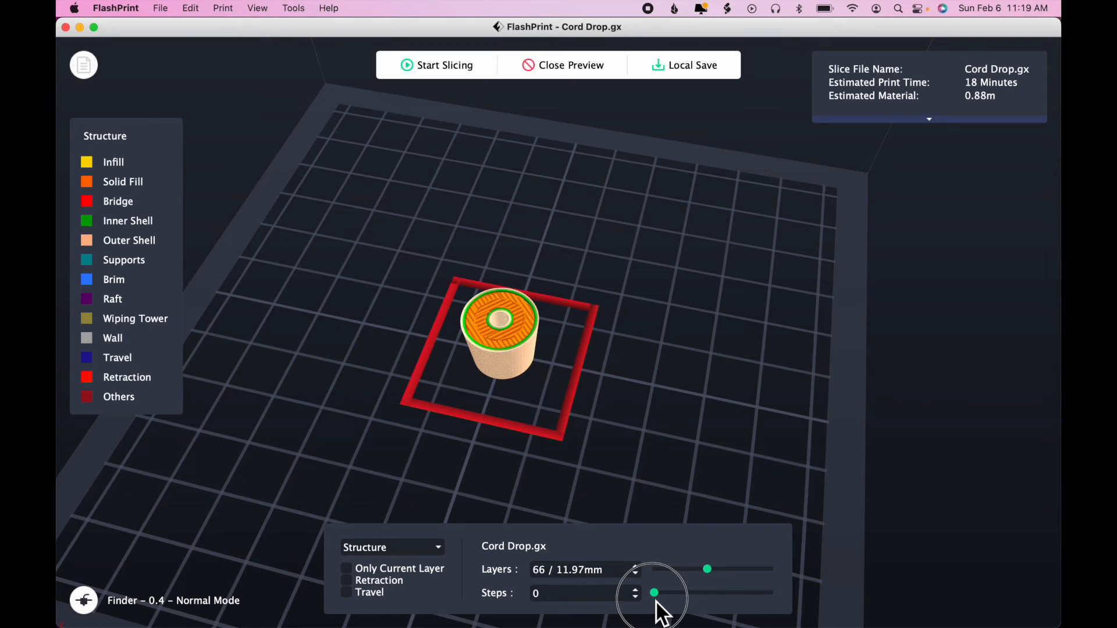
{"action": "mouse_move", "coordinate": [656, 602]}
{"action": "left_mouse_down"}
{"action": "mouse_move", "coordinate": [786, 596]}
{"action": "mouse_move", "coordinate": [653, 599]}
{"action": "left_mouse_up"}
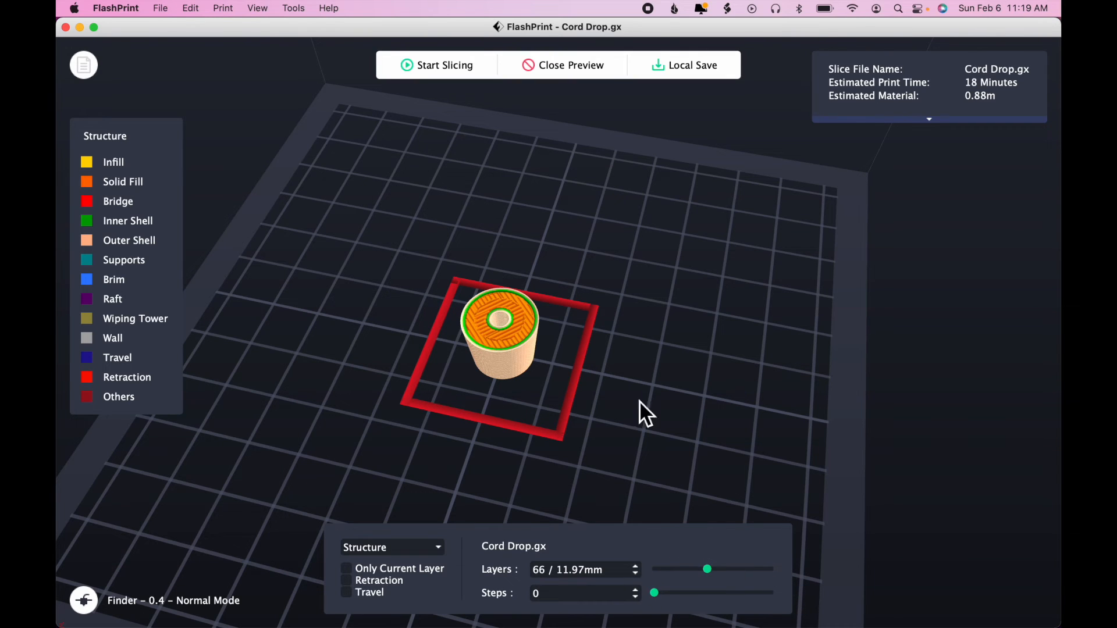
{"action": "scroll", "coordinate": [680, 295], "scroll_direction": "up", "scroll_amount": 5}
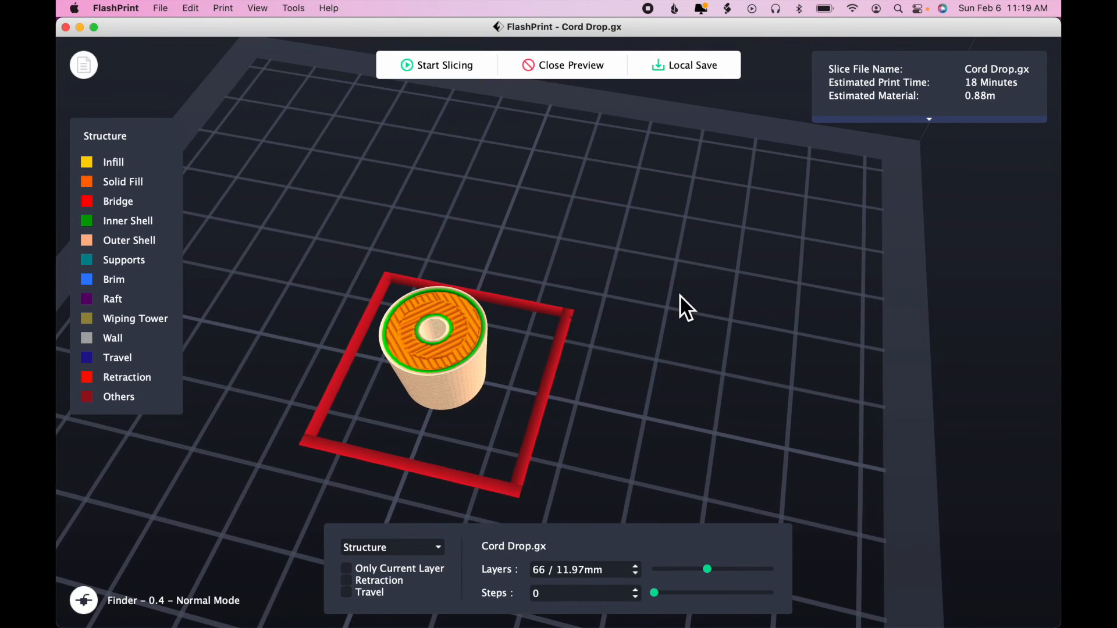
{"action": "left_click_drag", "start_coordinate": [659, 596], "coordinate": [746, 599]}
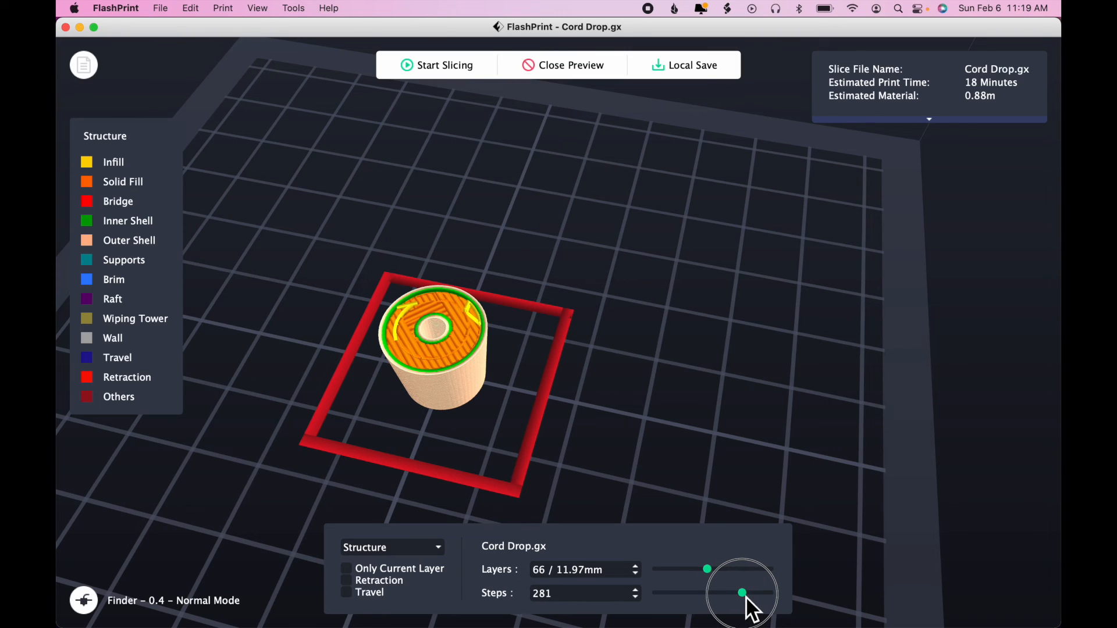
{"action": "left_click_drag", "start_coordinate": [747, 599], "coordinate": [797, 593]}
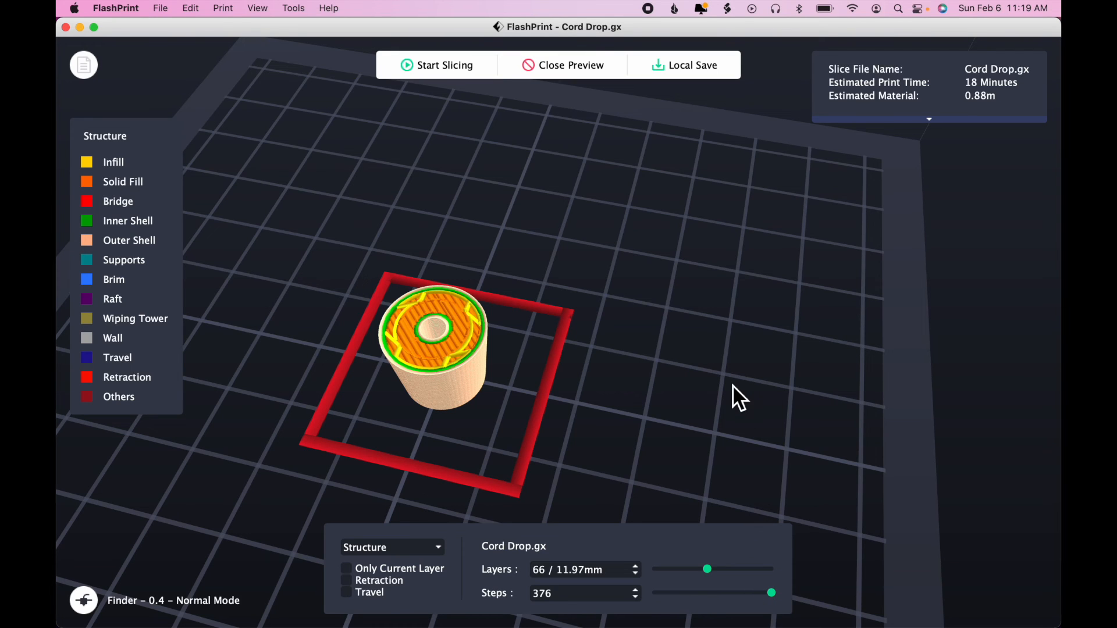
Raise the slice preview from layer 66 through layer 68 to layer 144 to examine the upper walls and the complete print
{"action": "scroll", "coordinate": [732, 385], "scroll_direction": "down", "scroll_amount": 3}
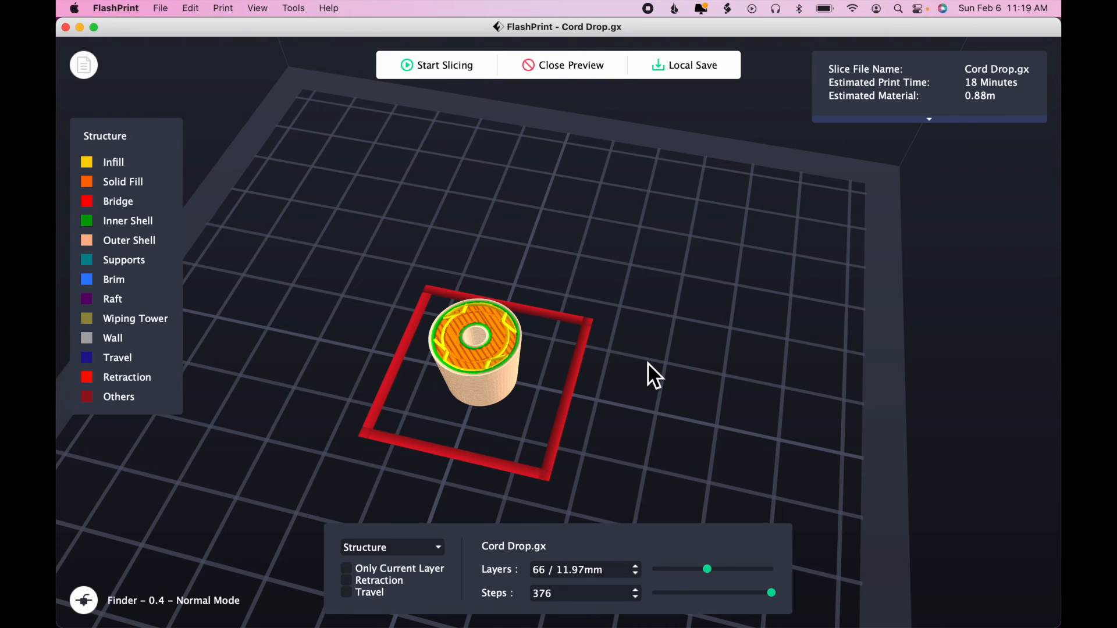
{"action": "left_click_drag", "start_coordinate": [668, 354], "coordinate": [657, 341]}
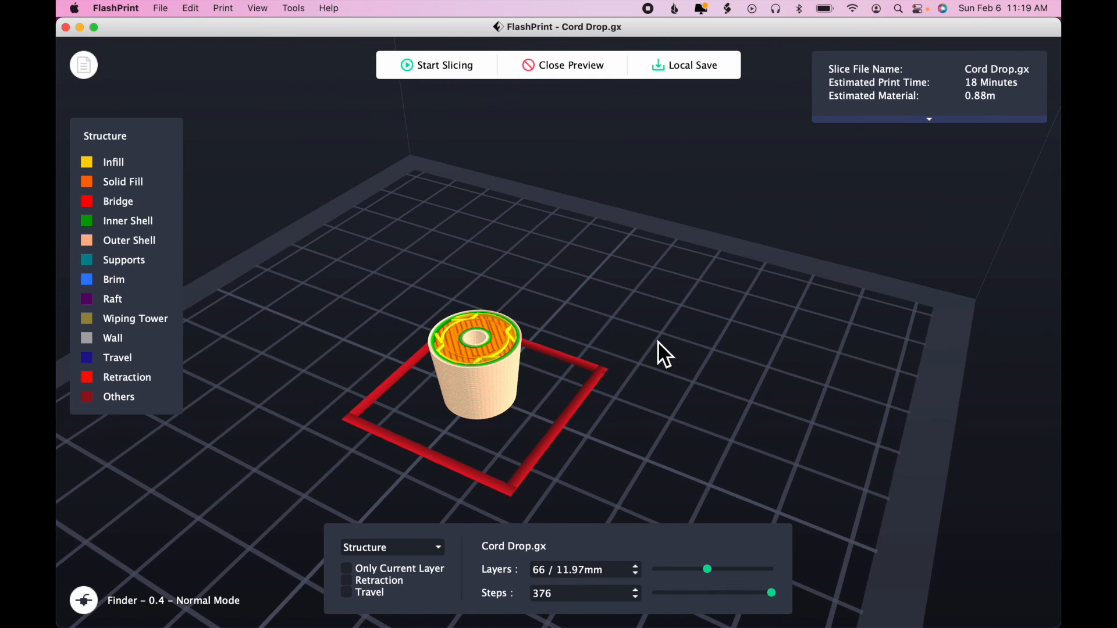
{"action": "left_click", "coordinate": [710, 570]}
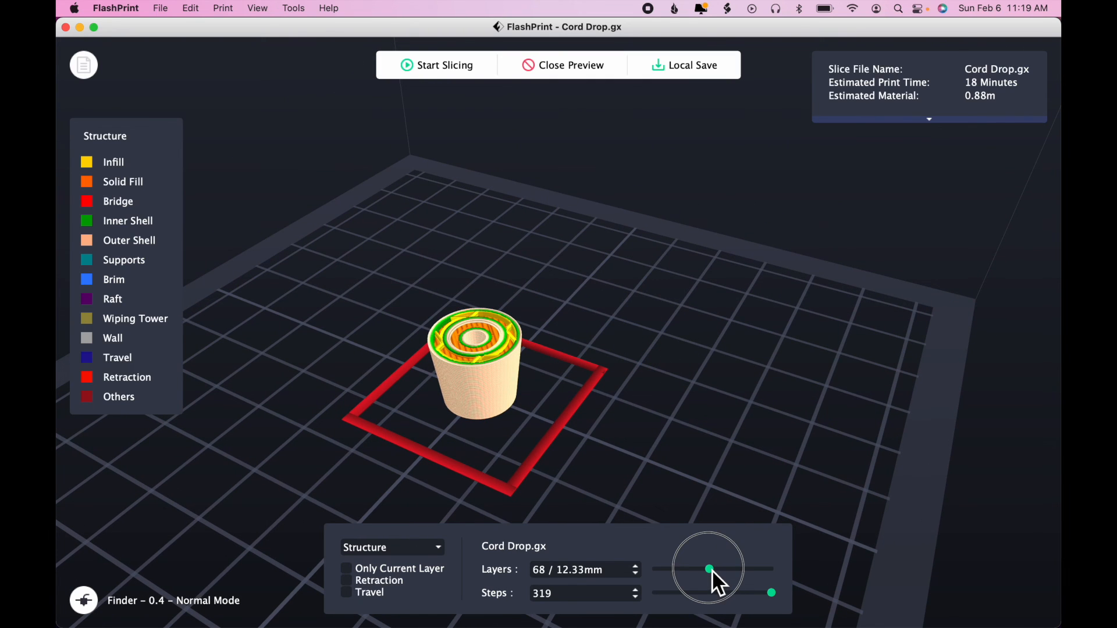
{"action": "left_click_drag", "start_coordinate": [710, 570], "coordinate": [787, 557]}
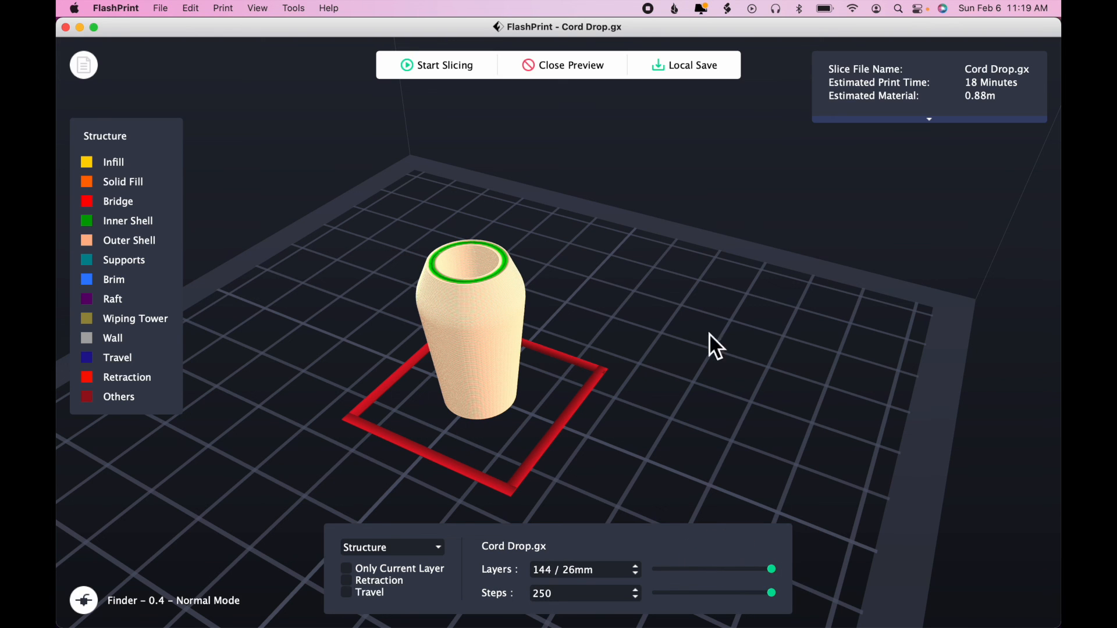
Open the output options for saving the sliced Cord Drop file locally or sending it to the printer
{"action": "scroll", "coordinate": [692, 278], "scroll_direction": "down", "scroll_amount": 2}
{"action": "scroll", "coordinate": [692, 278], "scroll_direction": "down", "scroll_amount": 4}
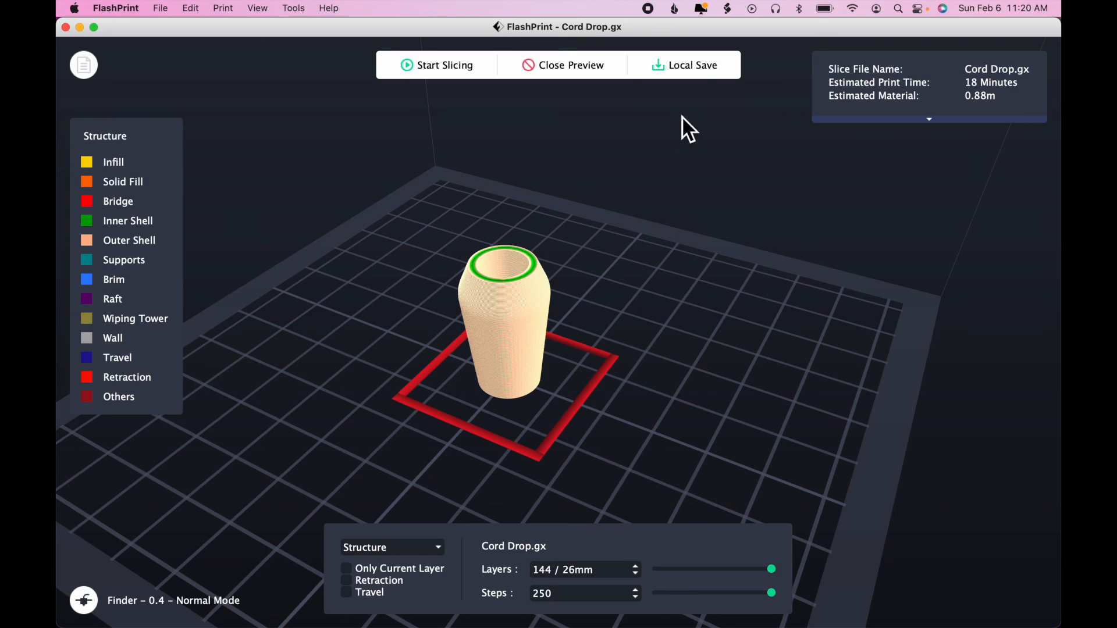
{"action": "left_click", "coordinate": [697, 68]}
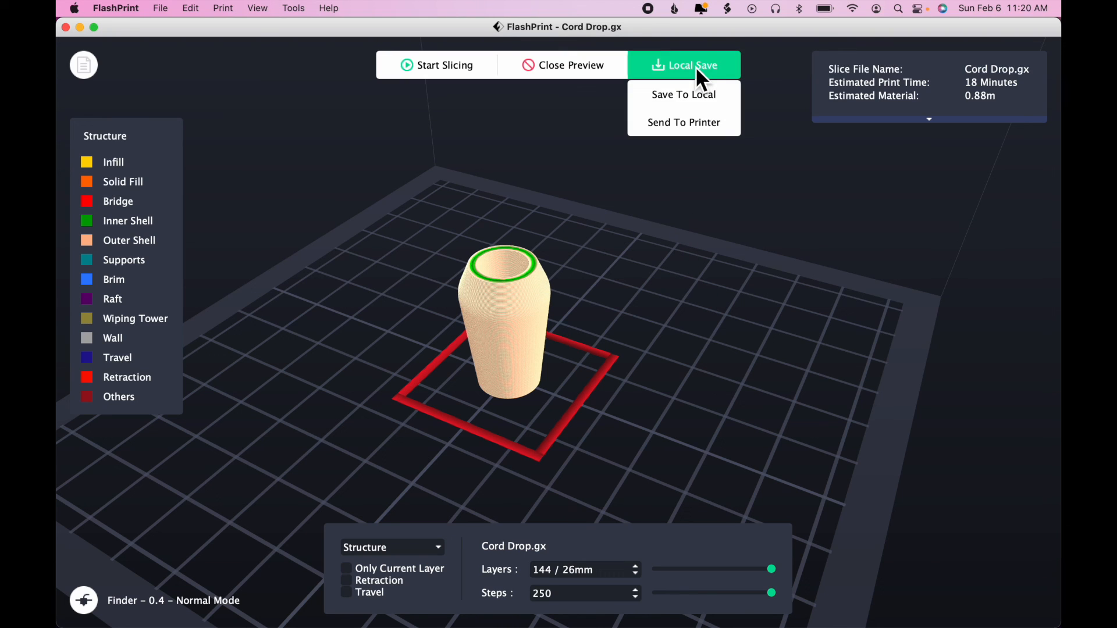